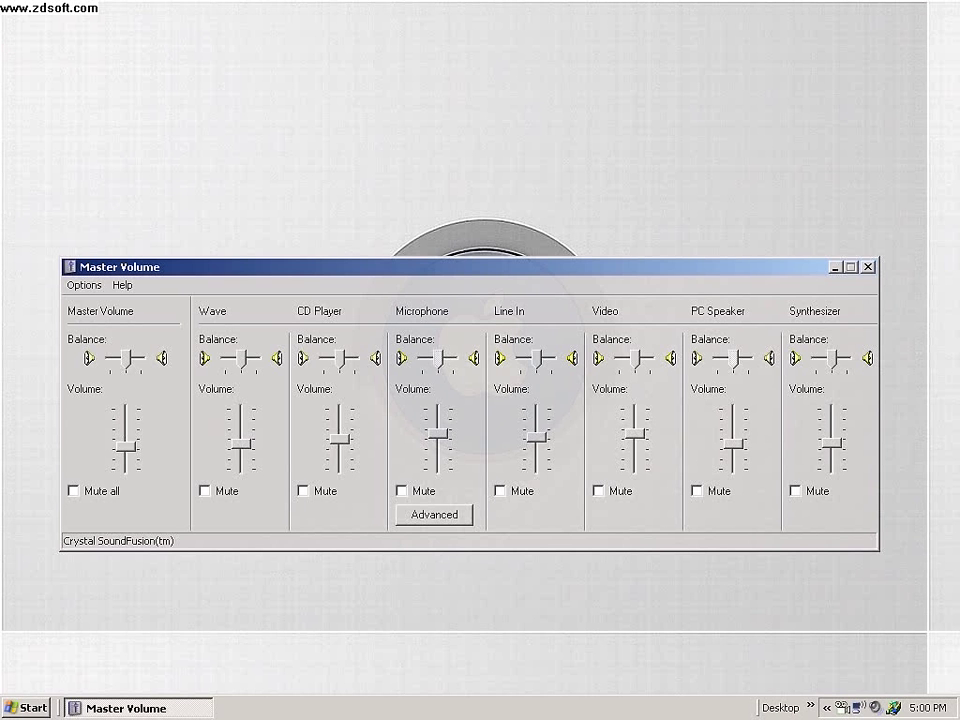
Switch the mixer properties to Recording so Stereo Mix is the recording source.
key("alt+o")
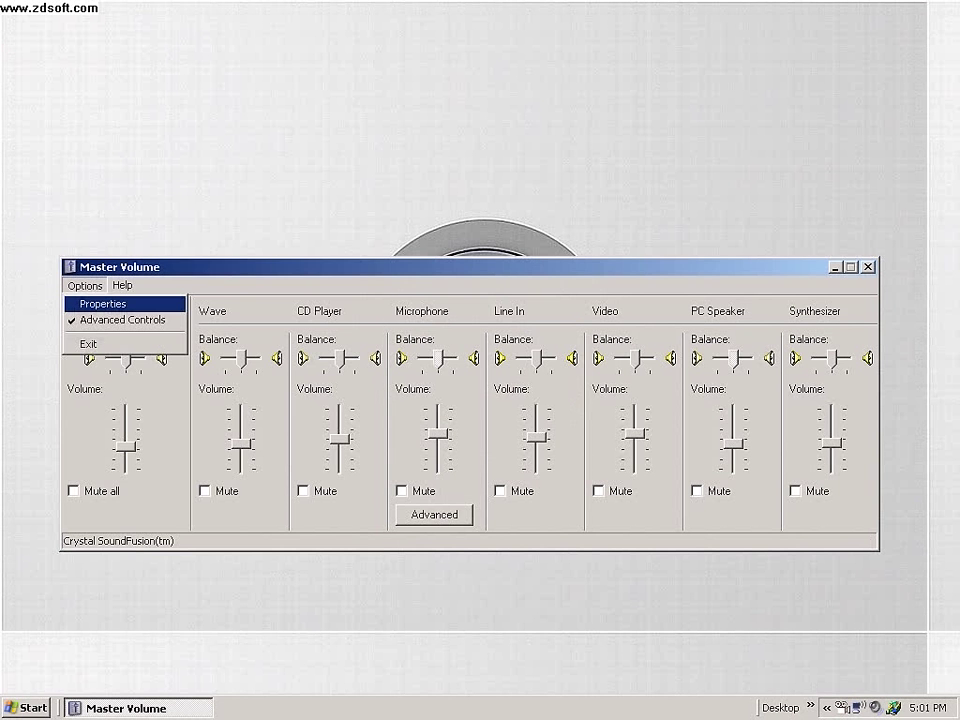
key("Return")
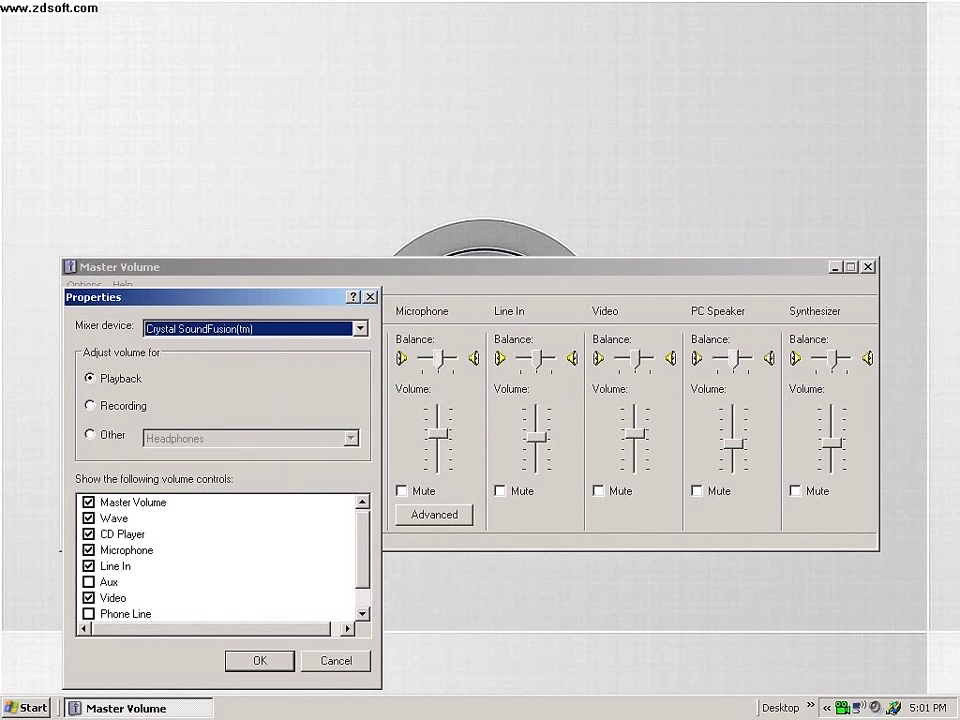
scroll(220, 558, "down", 1)
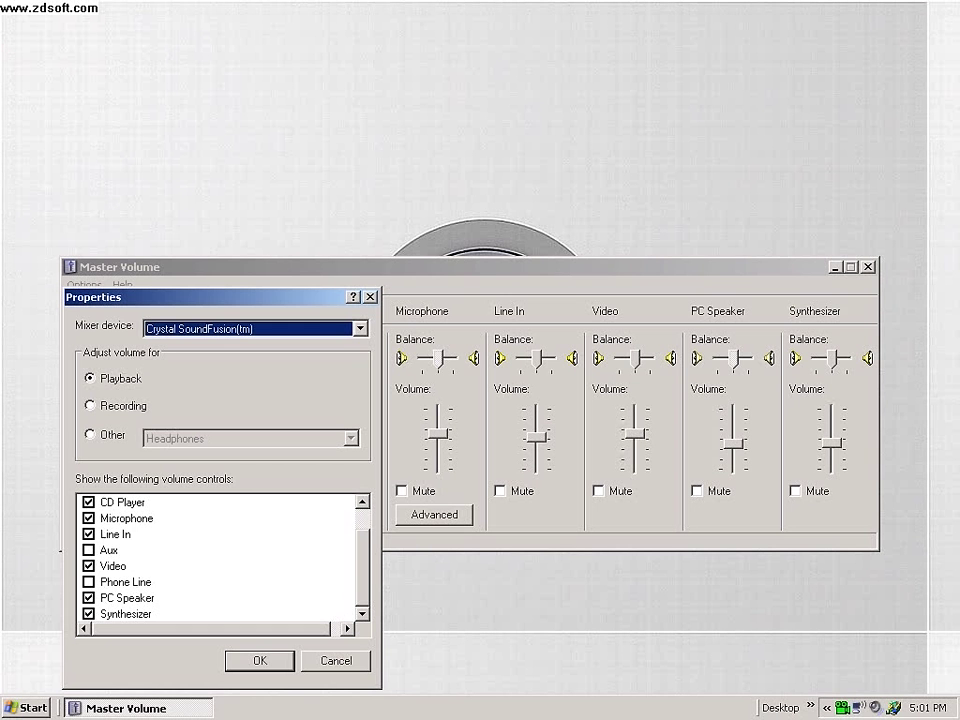
key("alt+r")
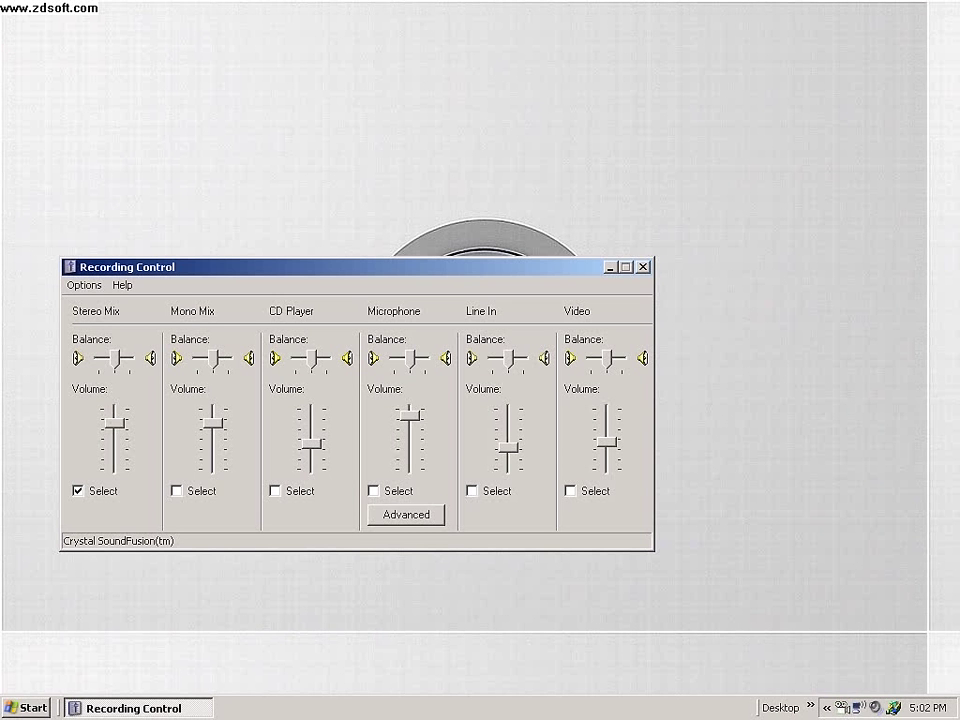
Switch the mixer properties back to Playback to show the Master Volume channels.
left_click(84, 285)
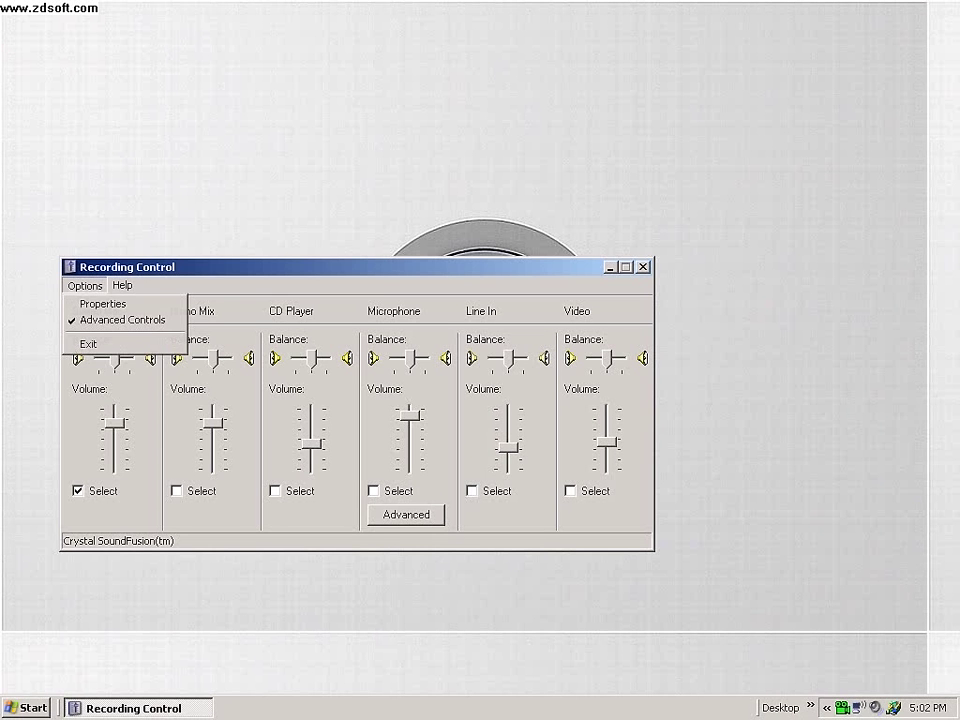
left_click(103, 303)
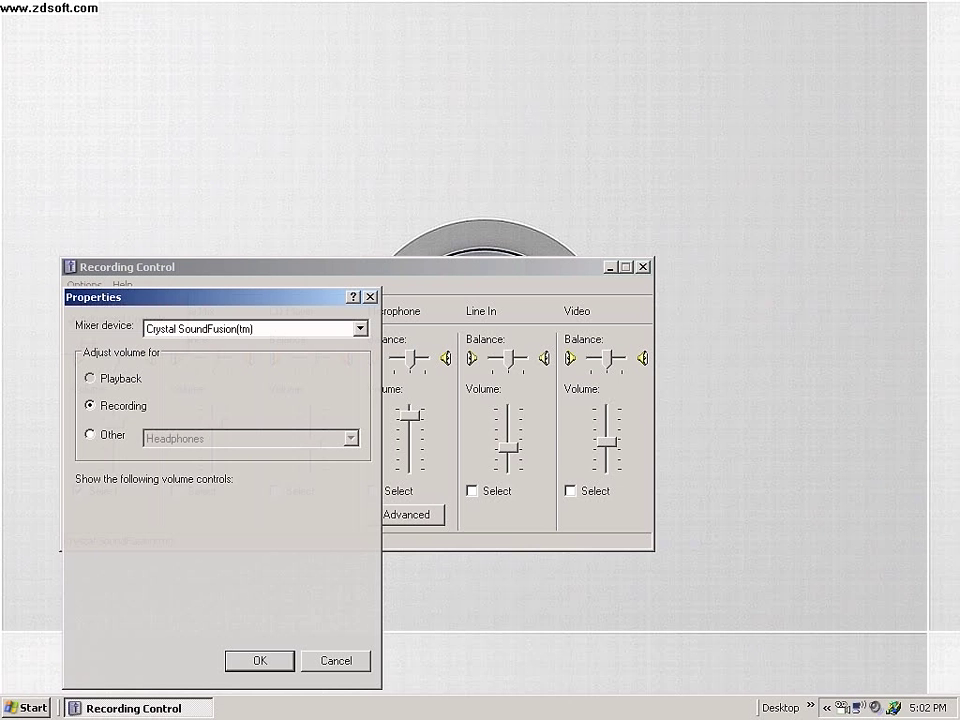
left_click(90, 378)
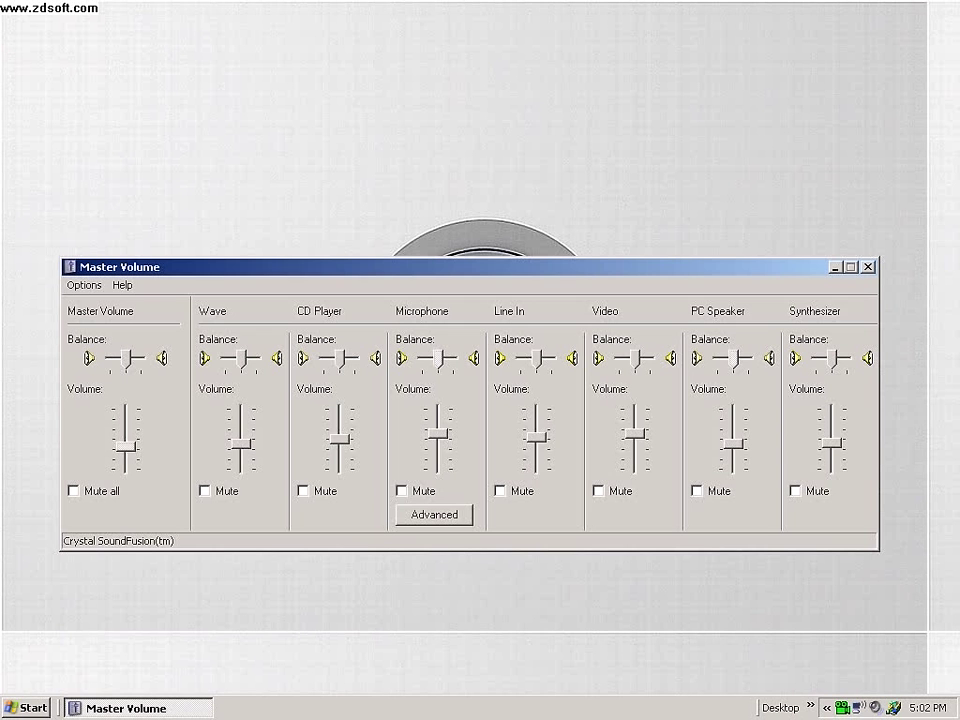
Raise Master Volume slightly, then mute and unmute the Microphone channel.
key("Up")
left_click(401, 490)
left_click(401, 490)
left_click(434, 514)
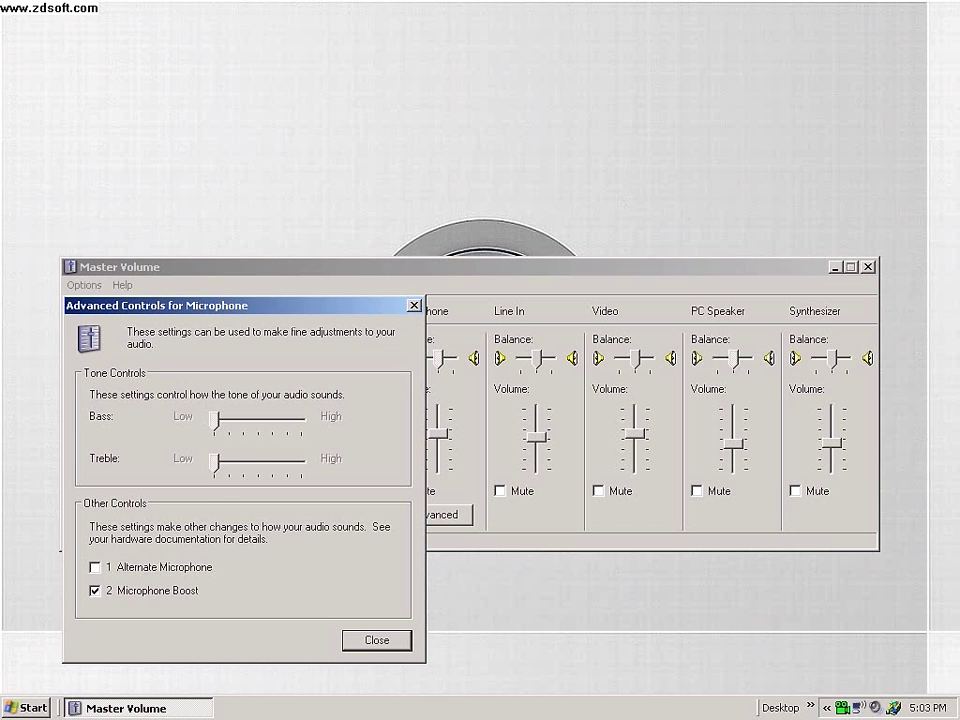
key("Escape")
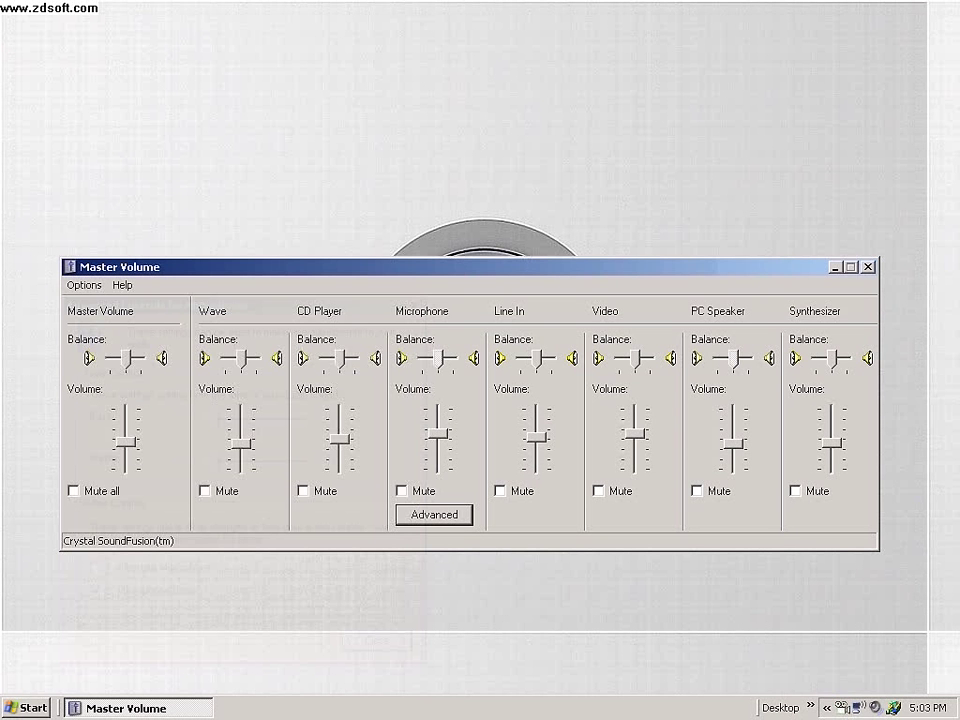
Bring up the Start menu listing programs such as Windows Media Player.
key("alt")
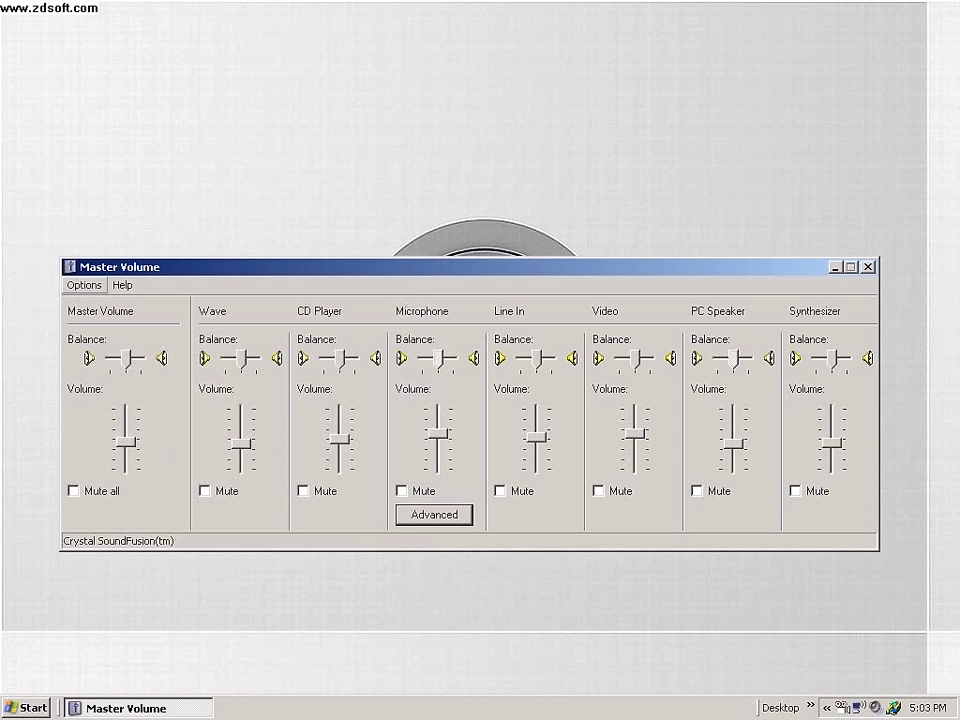
key("super")
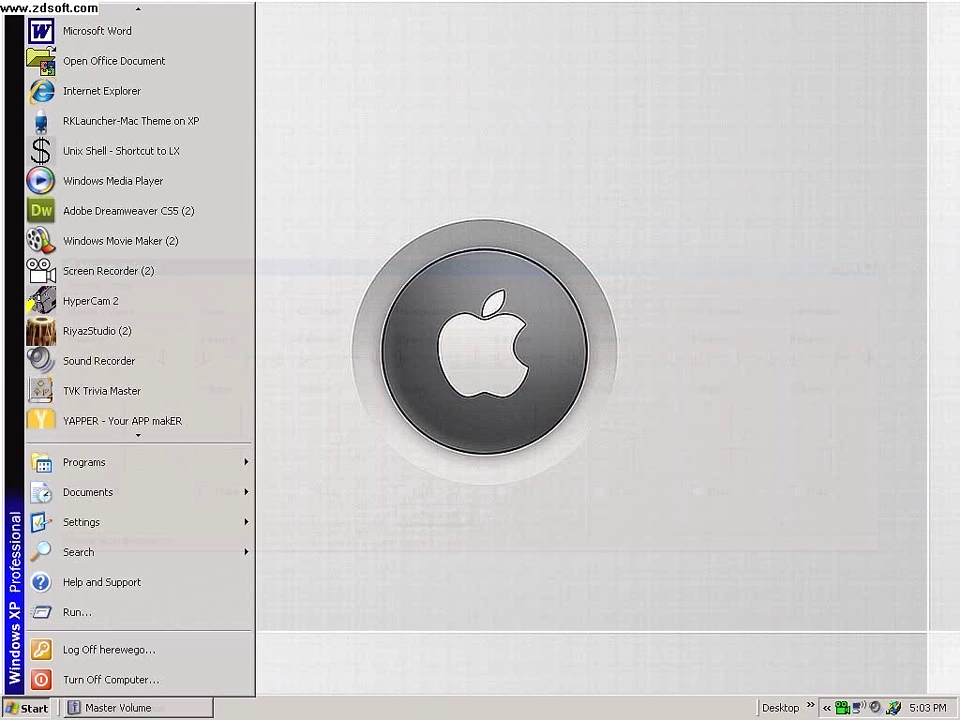